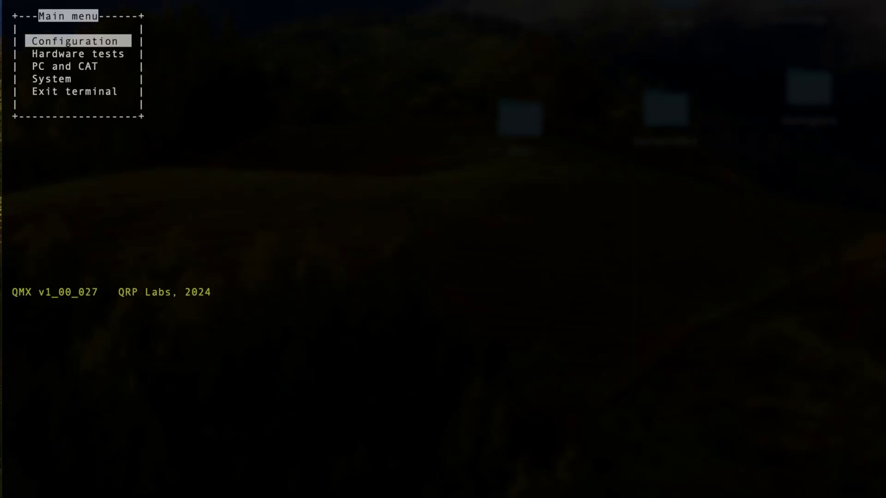
Open the band configuration table from the transceiver's configuration settings.
{"action": "key", "text": "Return"}
{"action": "key", "text": "Down"}
{"action": "key", "text": "Down"}
{"action": "key", "text": "Down"}
{"action": "key", "text": "Down"}
{"action": "key", "text": "Down"}
{"action": "key", "text": "Down"}
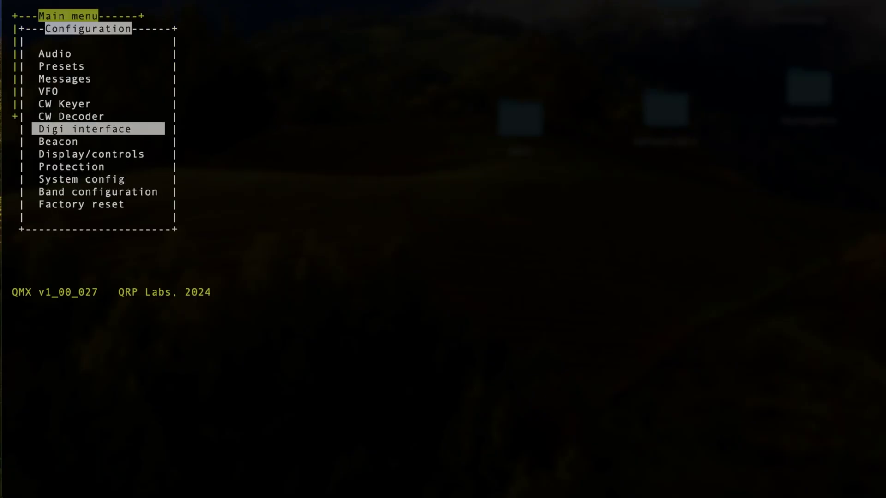
{"action": "key", "text": "Down"}
{"action": "key", "text": "Down"}
{"action": "key", "text": "Down"}
{"action": "key", "text": "Down"}
{"action": "key", "text": "Down"}
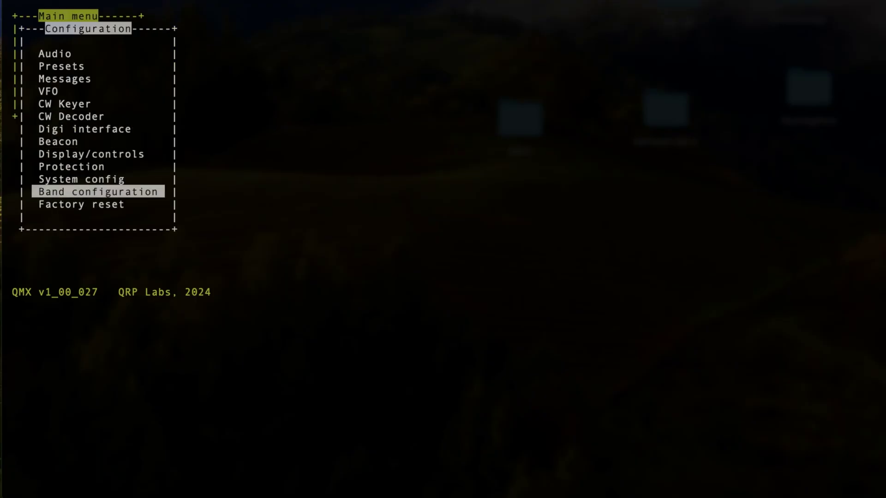
{"action": "key", "text": "Return"}
Set TX PTT grounded to ENABLED for all six bands (20, 17, 15, 12, 11 and 10 m), and leave the band configuration.
{"action": "key", "text": "Down"}
{"action": "key", "text": "Down"}
{"action": "key", "text": "Down"}
{"action": "key", "text": "Down"}
{"action": "key", "text": "Down"}
{"action": "key", "text": "Down"}
{"action": "key", "text": "Down"}
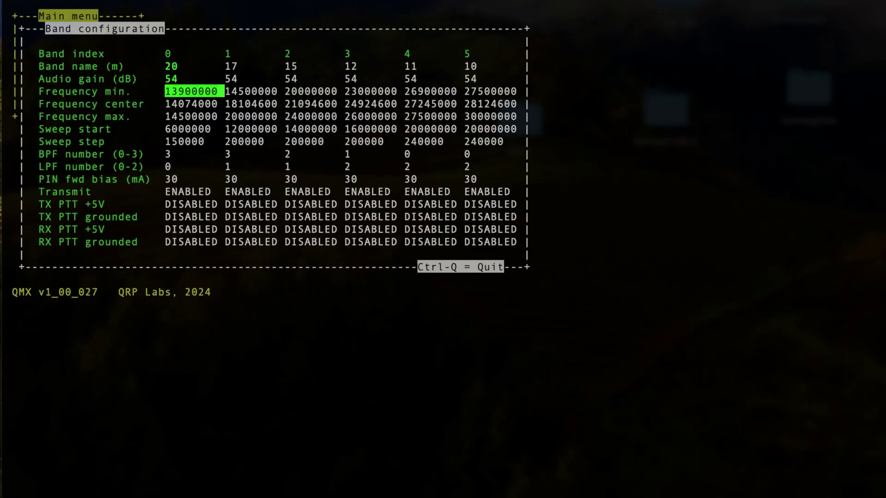
{"action": "key", "text": "Down"}
{"action": "key", "text": "Down"}
{"action": "key", "text": "Down"}
{"action": "key", "text": "Down"}
{"action": "key", "text": "Down"}
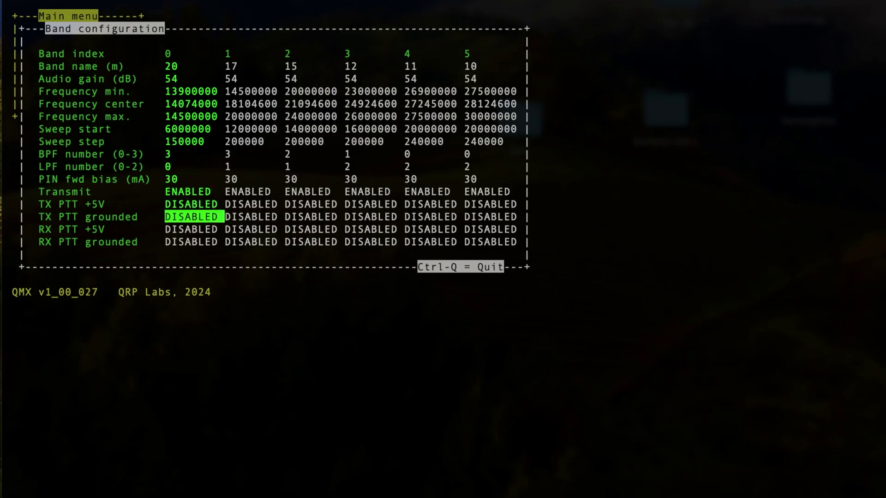
{"action": "key", "text": "space"}
{"action": "key", "text": "Right"}
{"action": "key", "text": "space"}
{"action": "key", "text": "Right"}
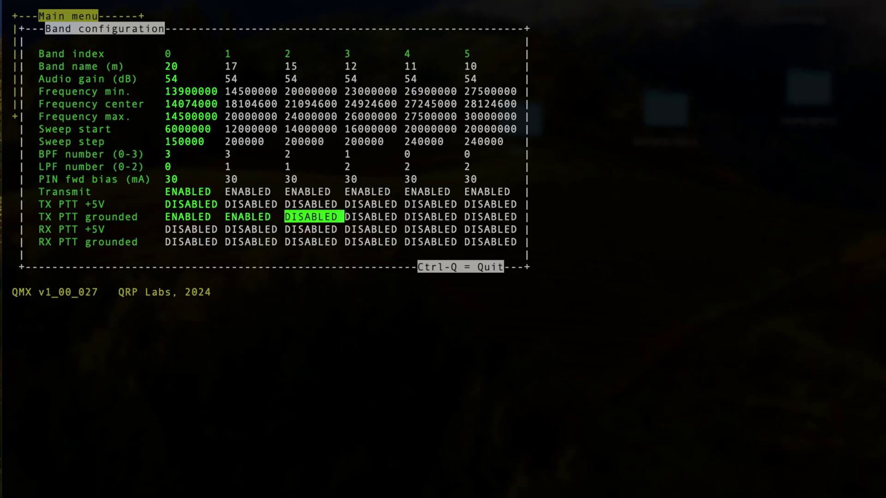
{"action": "key", "text": "space"}
{"action": "key", "text": "Right"}
{"action": "key", "text": "space"}
{"action": "key", "text": "Right"}
{"action": "key", "text": "space"}
{"action": "key", "text": "Right"}
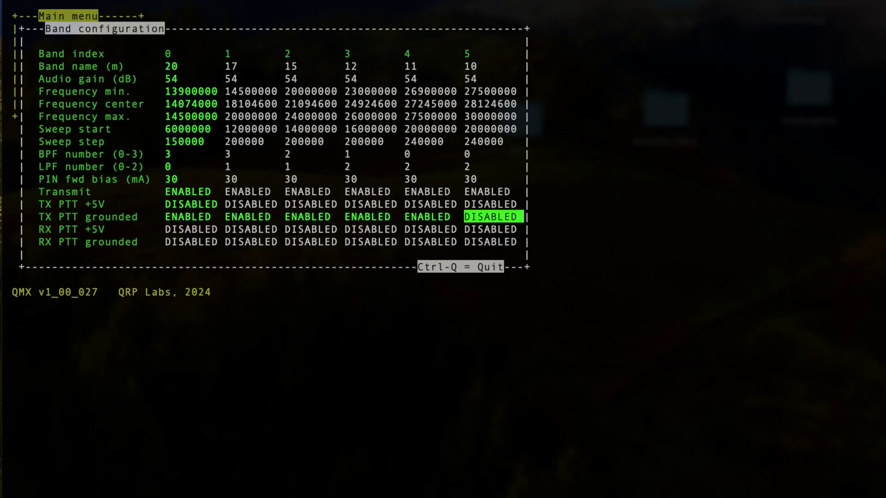
{"action": "key", "text": "space"}
{"action": "key", "text": "Escape"}
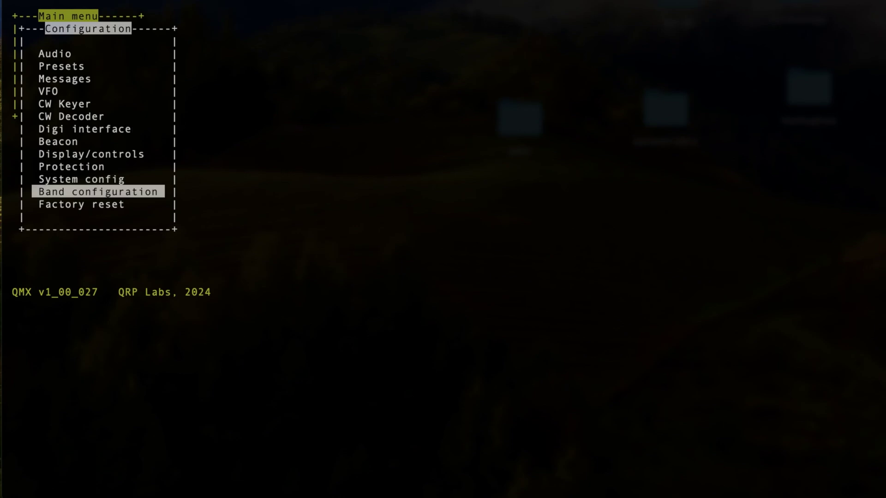